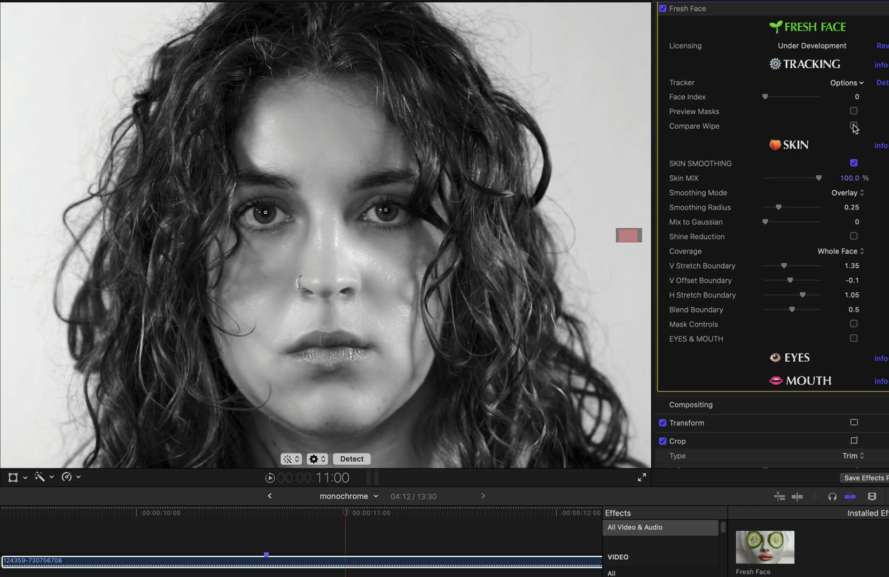
Step: Try the before/after Compare Wipe with the split slid left, then switch it off
left_click(853, 126)
mouse_move(803, 142)
left_mouse_down()
mouse_move(770, 144)
mouse_move(803, 135)
mouse_move(791, 138)
left_mouse_up()
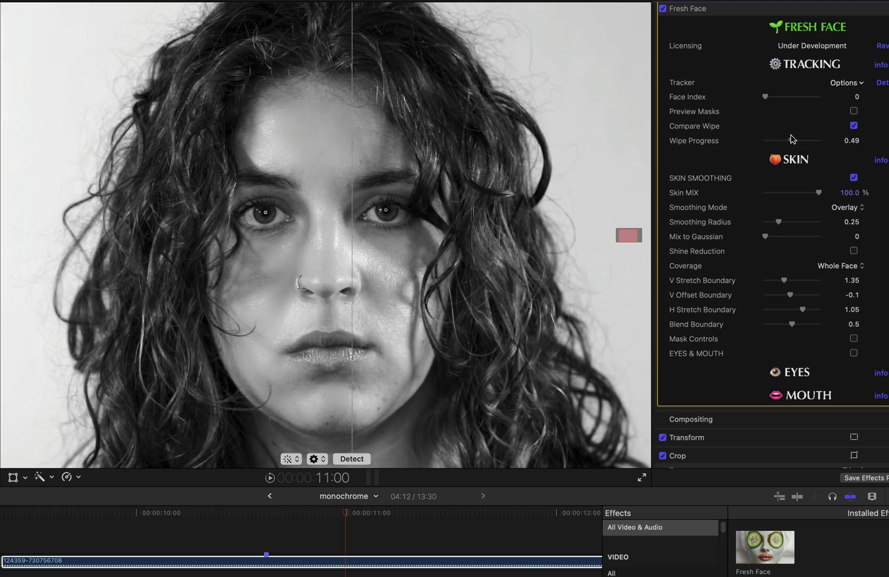
left_click(853, 126)
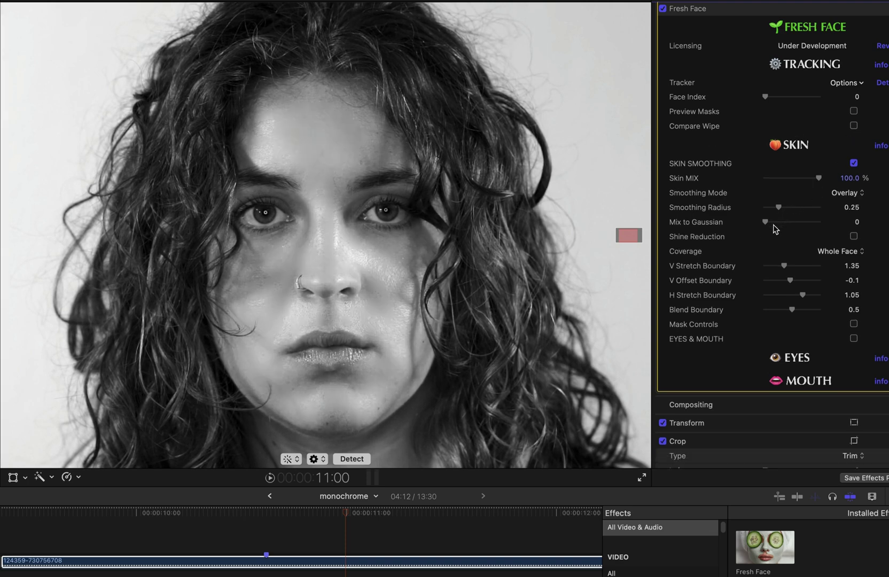
Step: Reset Mix to Gaussian to 0 and leave skin coverage at Whole Face
left_click_drag(786, 221, 739, 224)
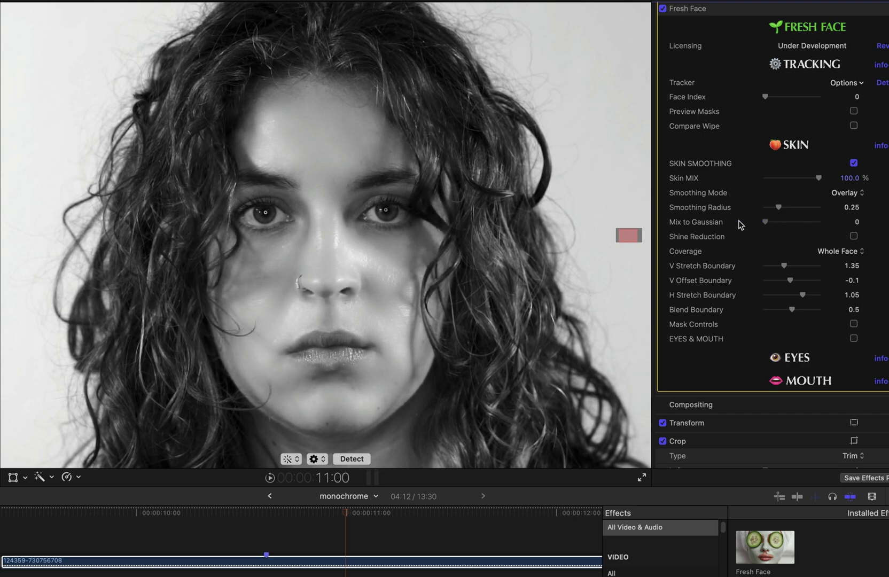
left_click(829, 251)
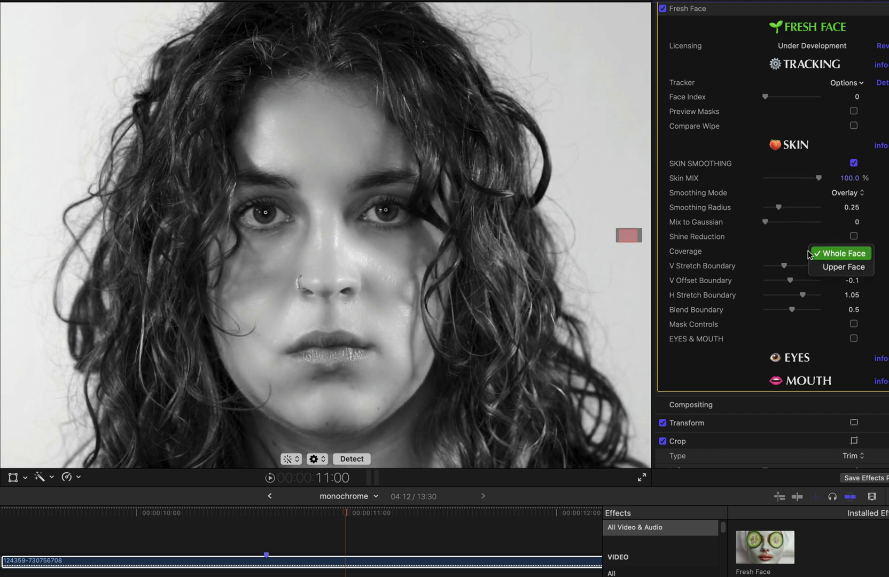
left_click(751, 261)
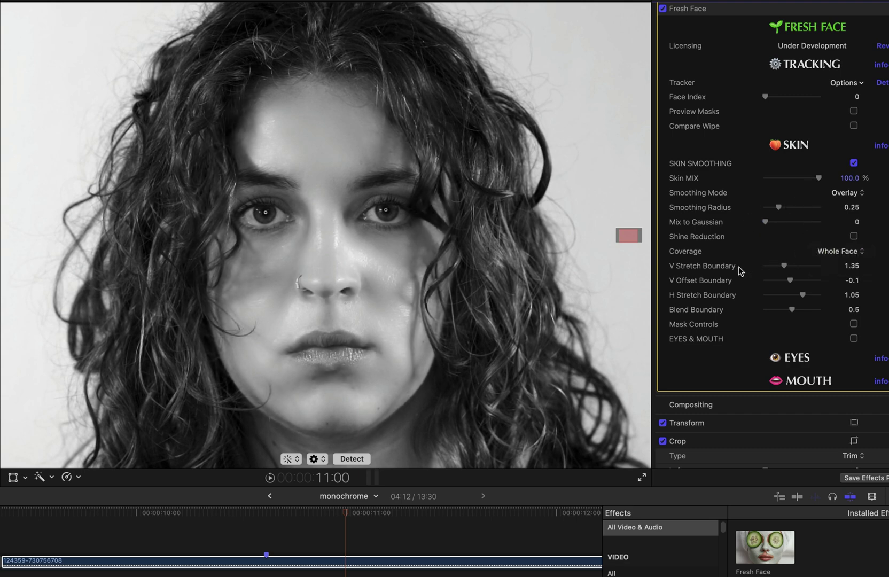
Step: Show the green mask preview, hide Tracker Info, and reveal the Mask Controls
left_click(853, 112)
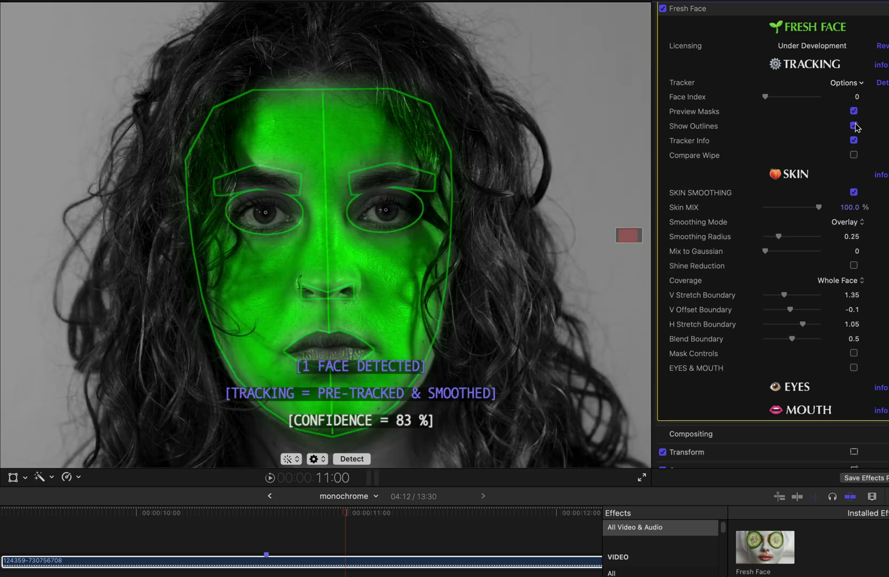
left_click(853, 141)
left_click(853, 353)
scroll(783, 293, "down", 5)
scroll(783, 293, "down", 2)
Step: Widen the eye masks to 0.35, keep eyebrows protected, and fine-tune Scale Boundary
left_click(853, 170)
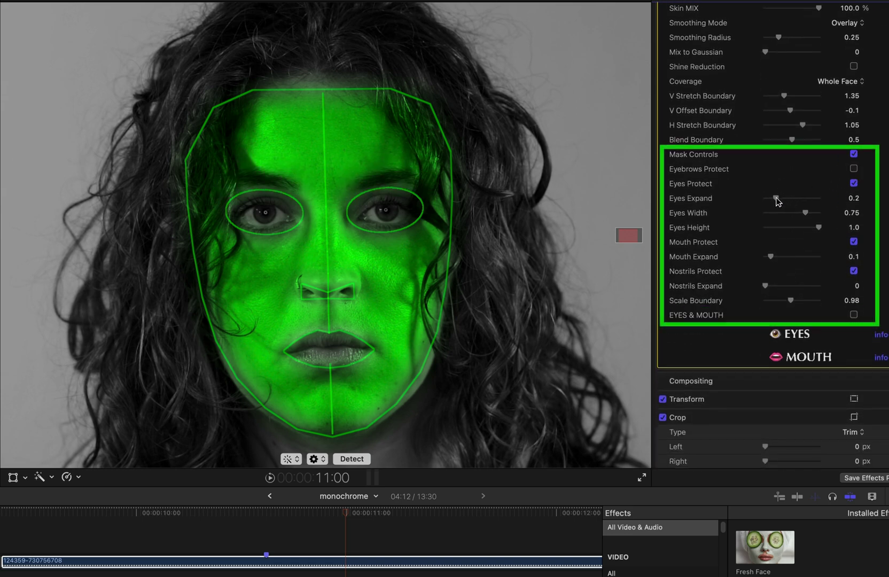
mouse_move(776, 200)
left_mouse_down()
mouse_move(811, 197)
mouse_move(784, 199)
left_mouse_up()
left_click(853, 169)
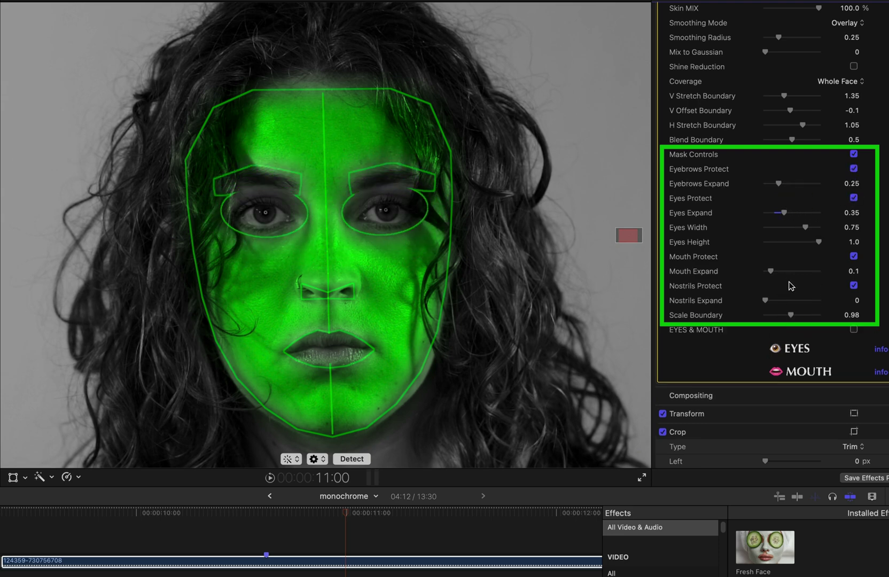
mouse_move(792, 319)
left_mouse_down()
mouse_move(776, 311)
mouse_move(794, 312)
left_mouse_up()
Step: Limit coverage to Upper Face, set boundary offset to 0.2, and play the clip
scroll(794, 312, "up", 10)
scroll(803, 153, "up", 3)
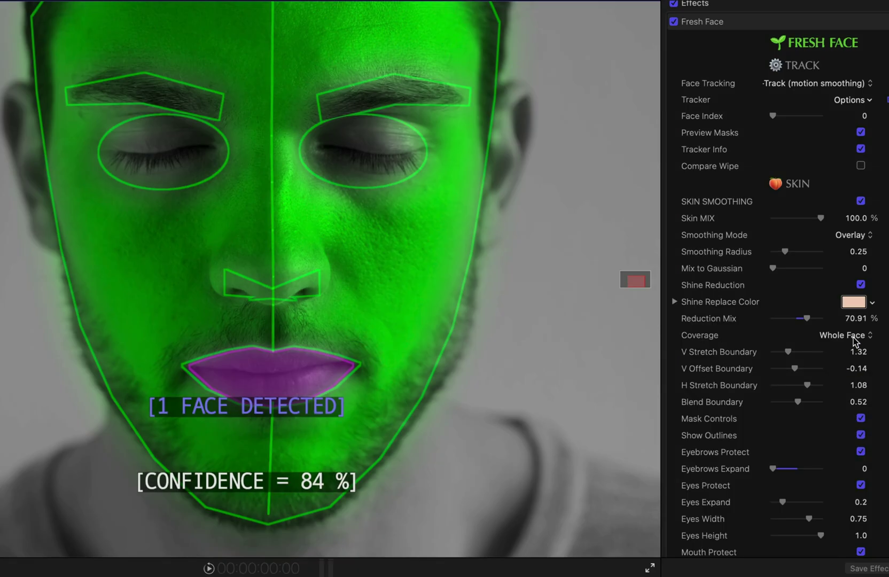
left_click(849, 335)
left_click(825, 354)
left_click_drag(795, 367, 799, 368)
key("space")
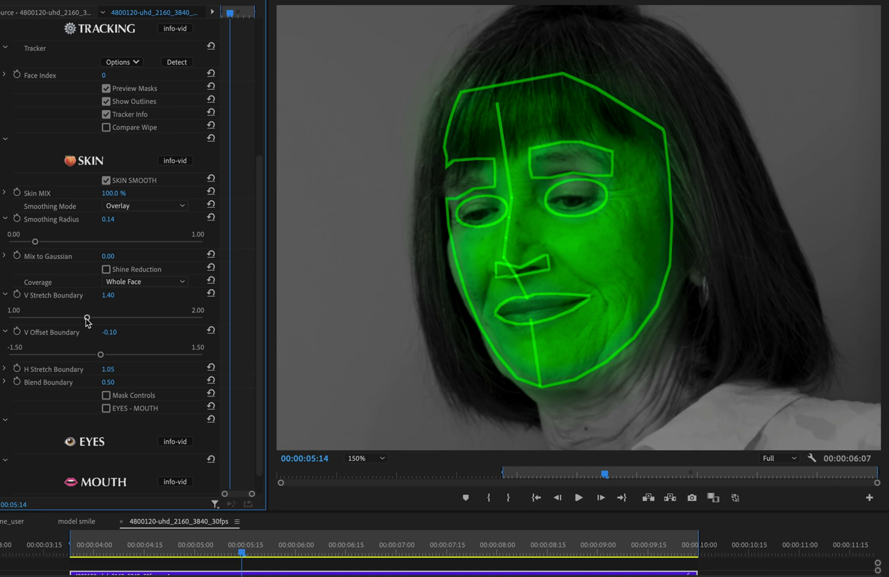
Step: Set V Stretch Boundary 1.10 and V Offset Boundary -0.25, then scrub to check tracking
left_click_drag(87, 318, 28, 318)
left_click_drag(100, 355, 89, 355)
left_click_drag(251, 536, 354, 534)
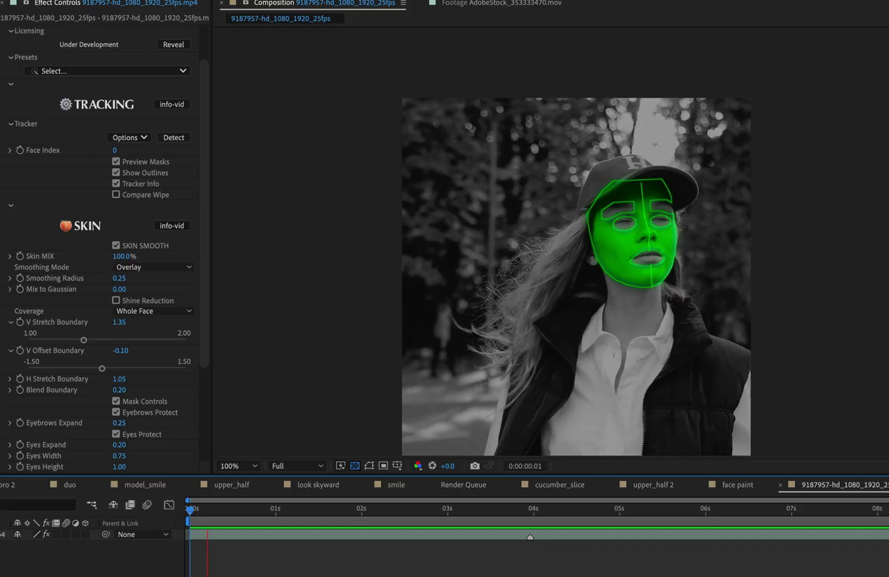
Step: Magnify the viewer to 200% and set V Stretch 1.13, V Offset -0.13, playhead at start
left_click(237, 466)
left_click(260, 382)
scroll(160, 248, "down", 2)
left_click_drag(84, 282, 49, 282)
left_click_drag(101, 310, 99, 310)
left_click(193, 504)
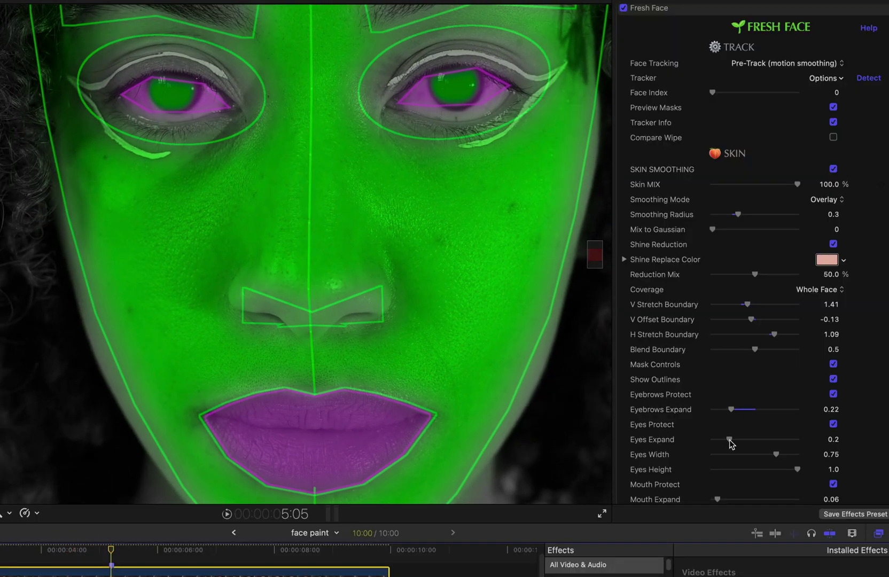
Step: Enlarge the eye masks to 0.53 and the mouth mask to 0.68
left_click_drag(729, 441, 769, 457)
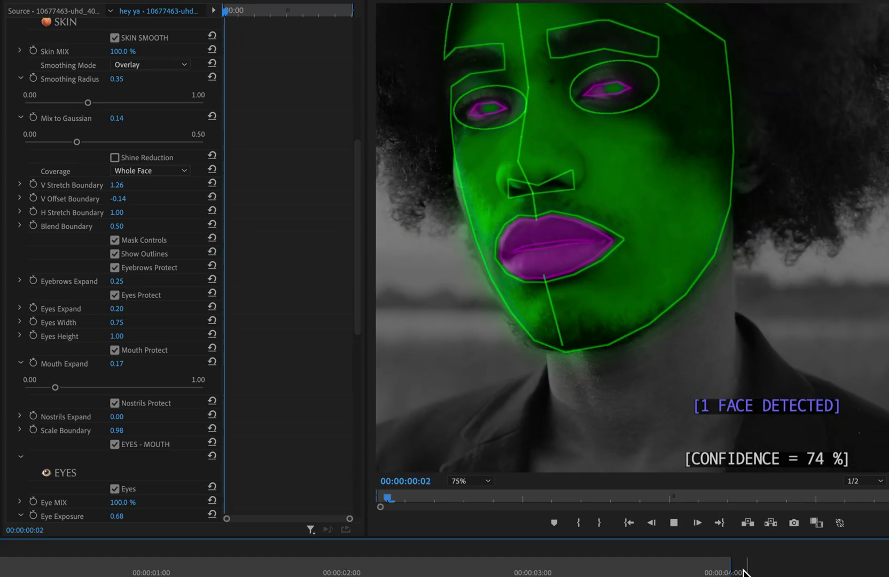
left_click_drag(55, 387, 146, 387)
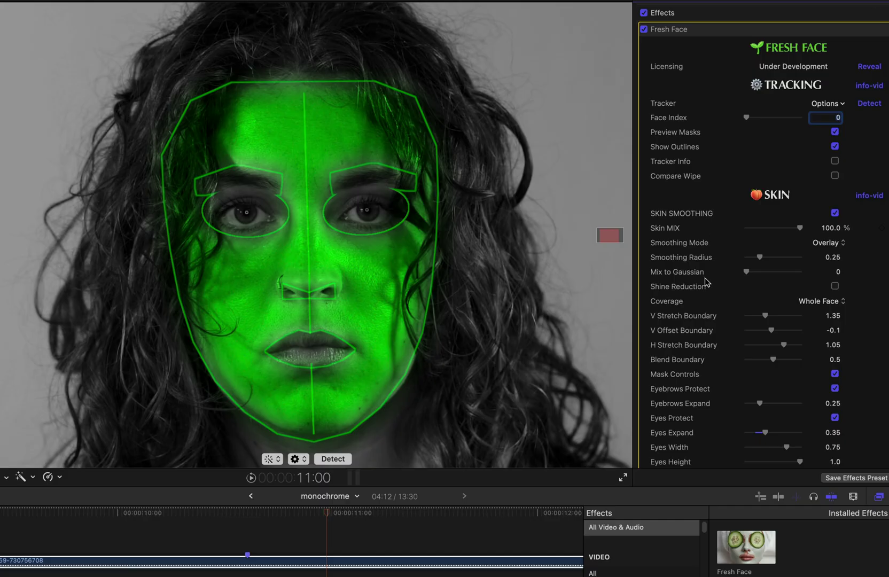
scroll(705, 276, "down", 5)
scroll(704, 276, "up", 2)
Step: Turn off Eyebrows Protect, Mask Controls and Preview Masks
left_click(834, 278)
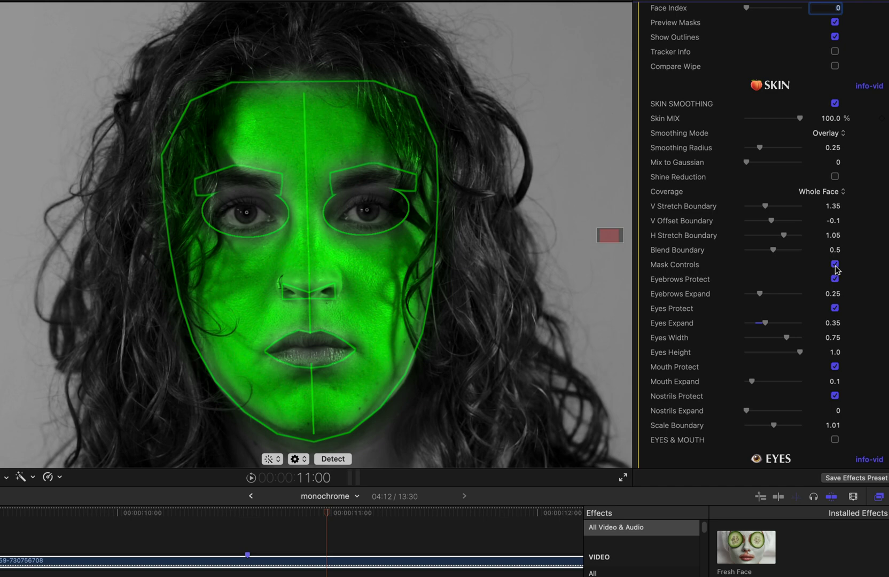
left_click(834, 264)
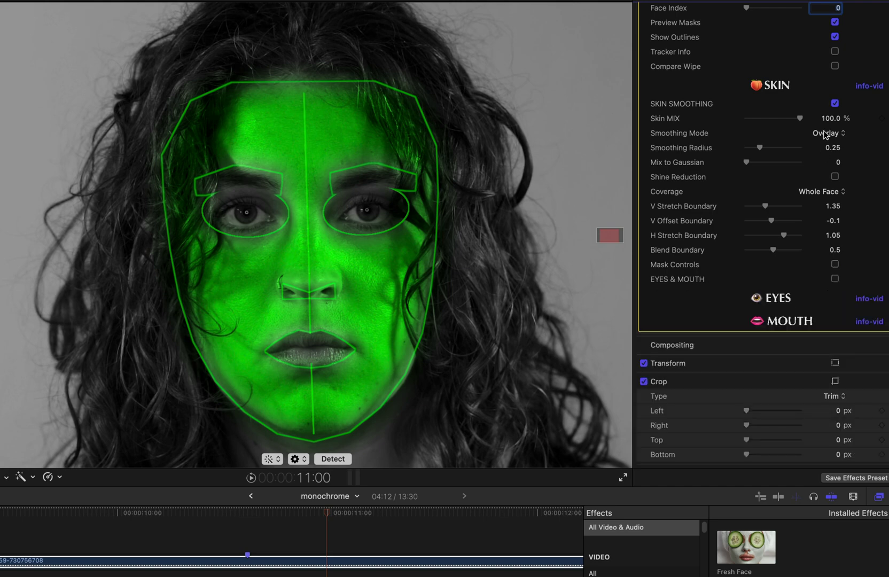
scroll(826, 136, "up", 3)
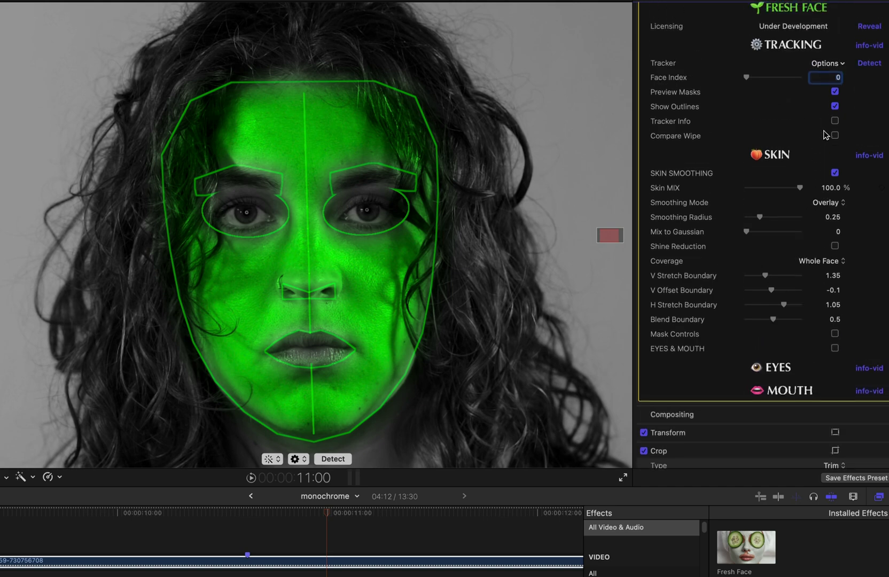
left_click(835, 91)
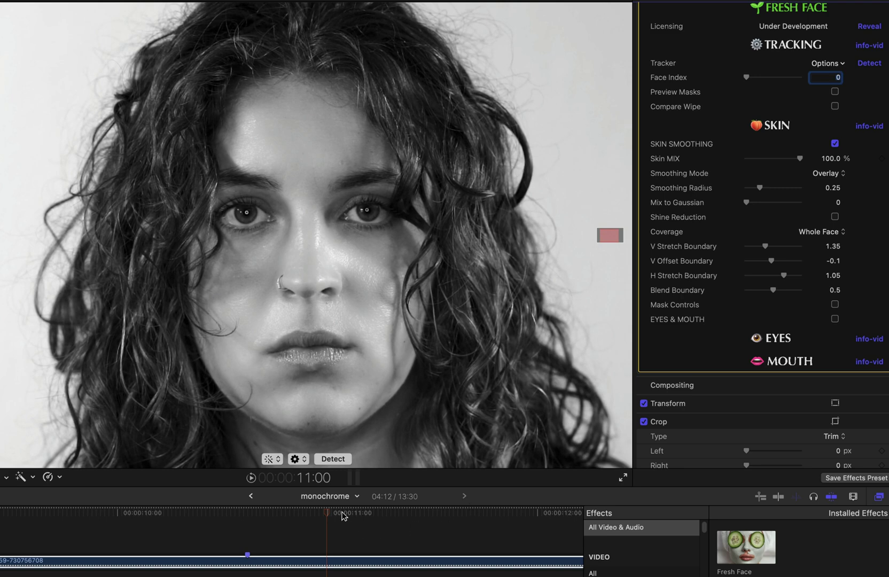
Step: At frame 10:09, turn on Compare Wipe with the split near the middle (about 0.49)
left_click_drag(335, 516, 156, 534)
scroll(836, 151, "up", 2)
left_click(835, 146)
mouse_move(773, 165)
left_mouse_down()
mouse_move(749, 166)
mouse_move(788, 166)
mouse_move(764, 163)
mouse_move(774, 163)
left_mouse_up()
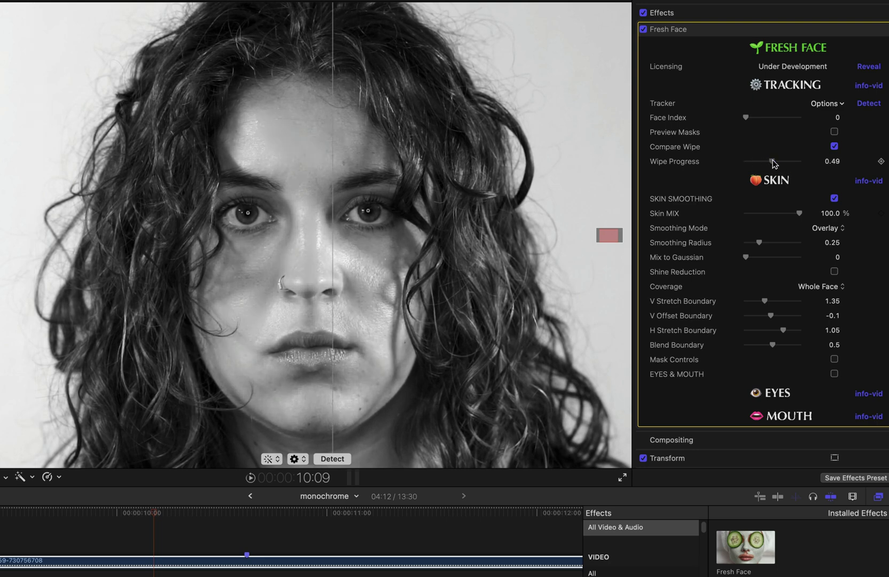
left_click(833, 146)
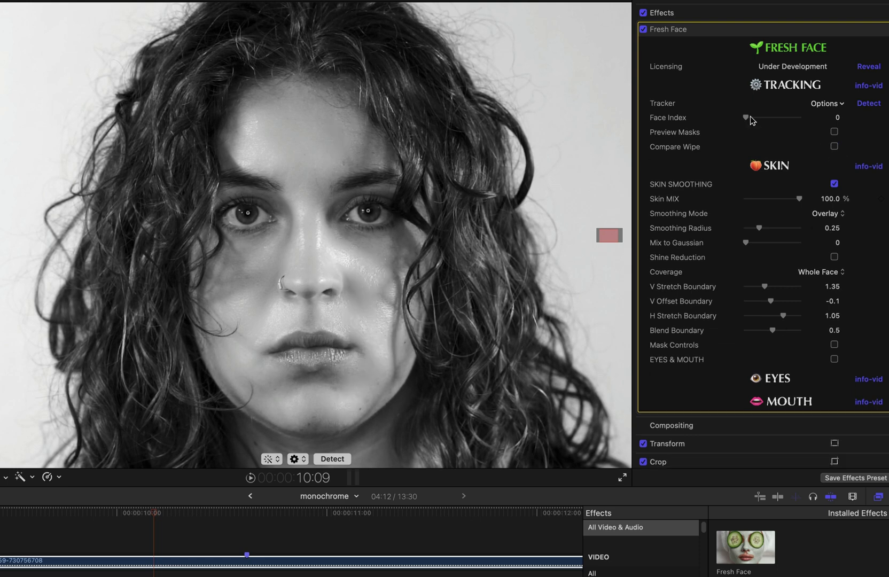
left_click(643, 30)
left_click(643, 30)
left_click(561, 11)
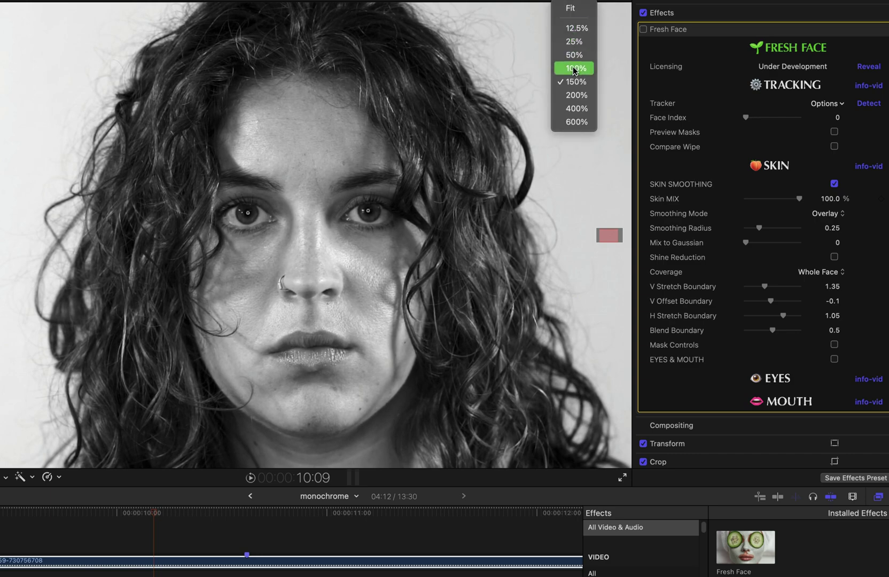
left_click(575, 96)
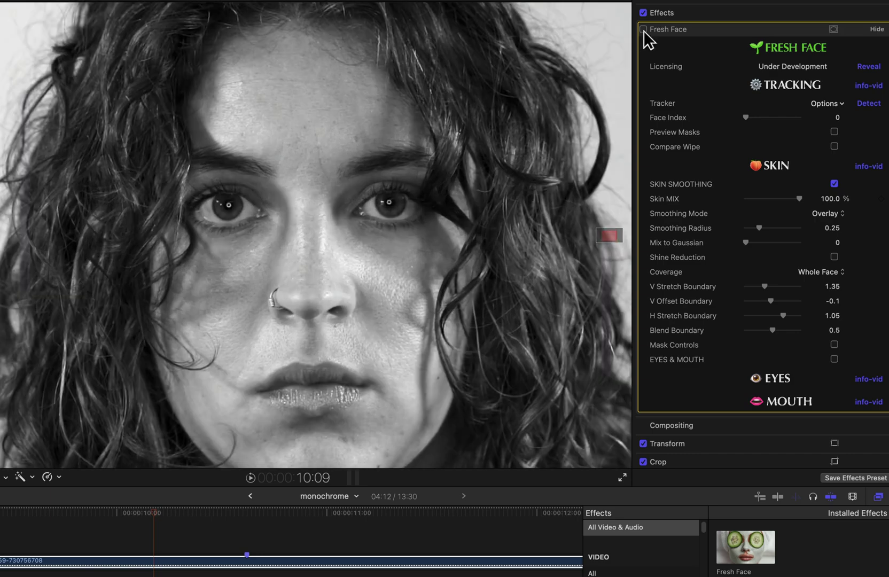
left_click(644, 30)
left_click(644, 30)
left_click(643, 30)
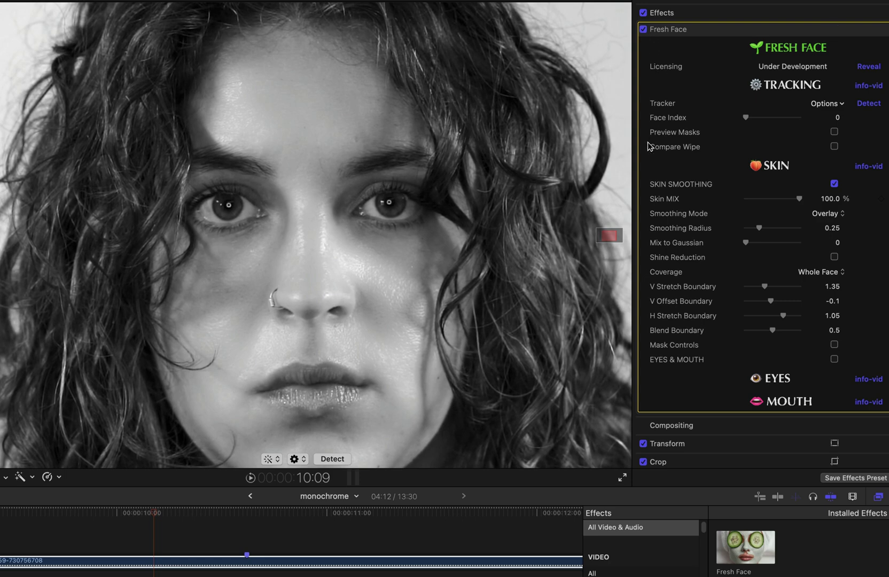
left_click_drag(177, 513, 160, 513)
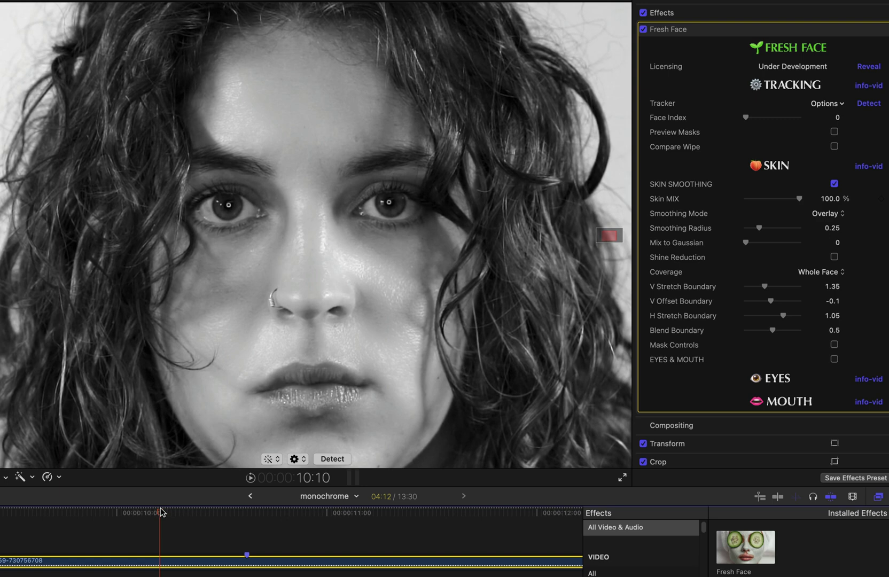
left_click(643, 29)
left_click(643, 29)
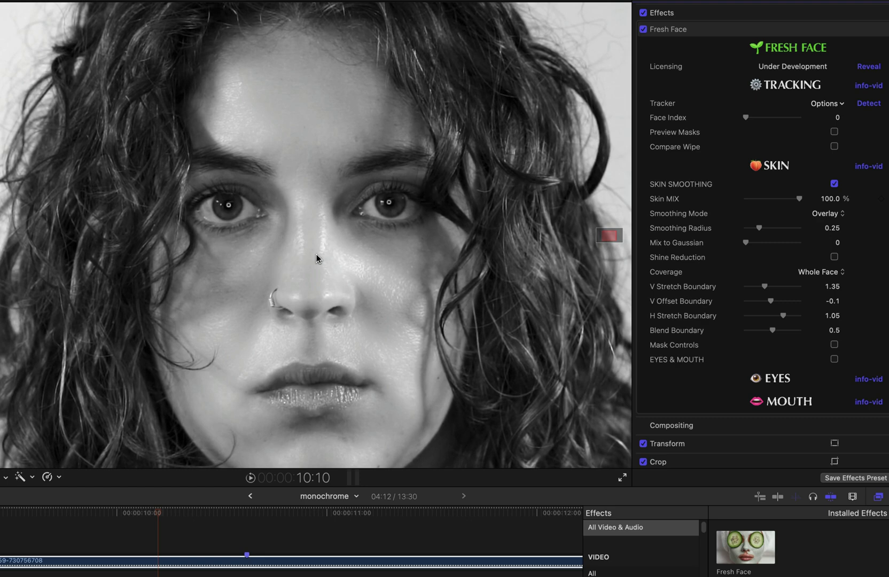
left_click(643, 29)
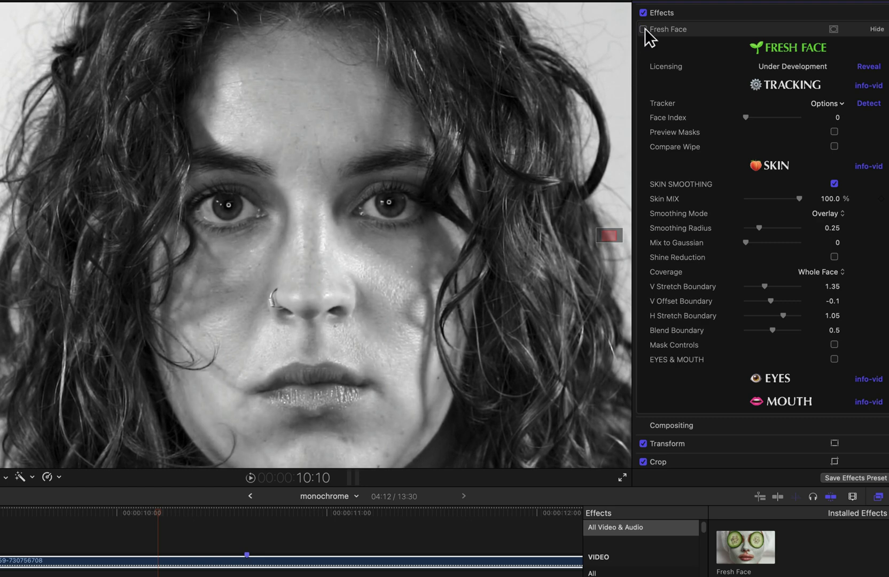
left_click(643, 29)
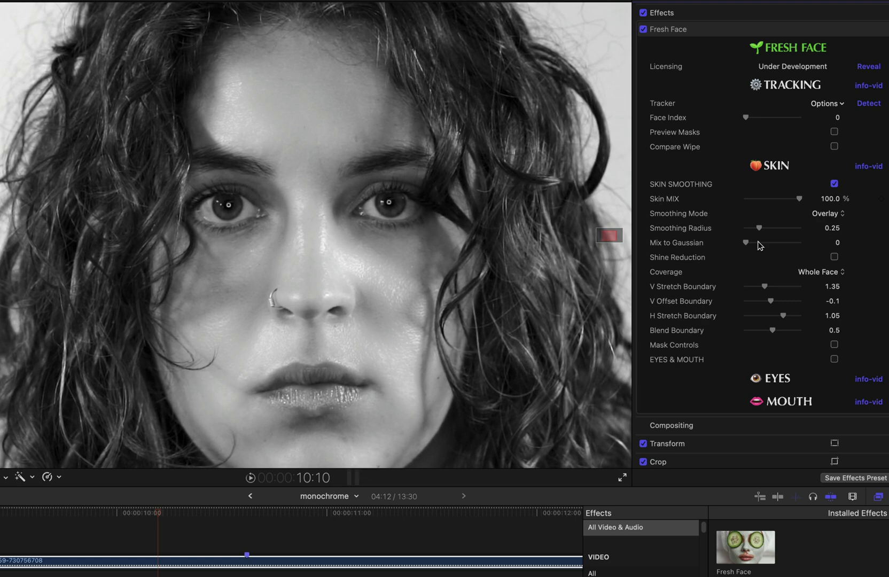
Step: Try Smoothing Radius values from 0 upward, settling on 0.12
left_click_drag(760, 227, 726, 240)
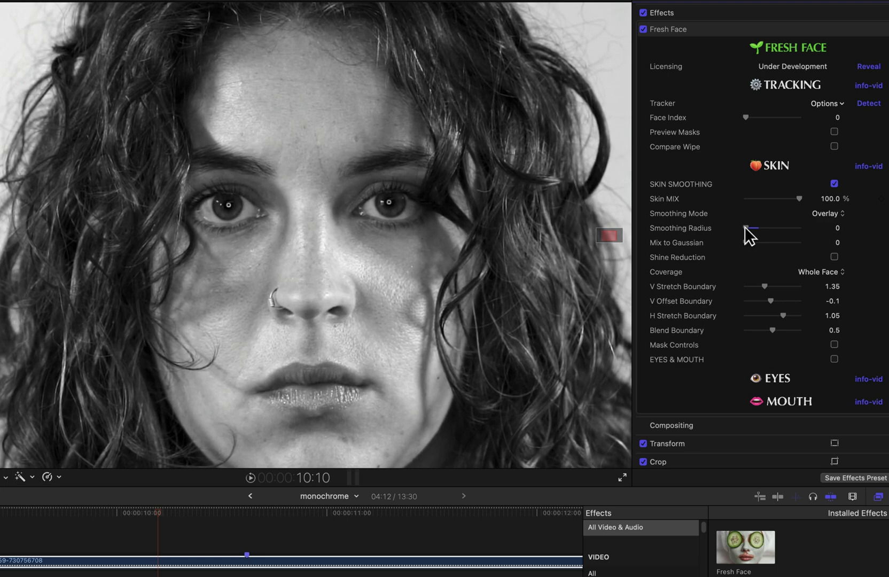
left_click_drag(744, 226, 746, 227)
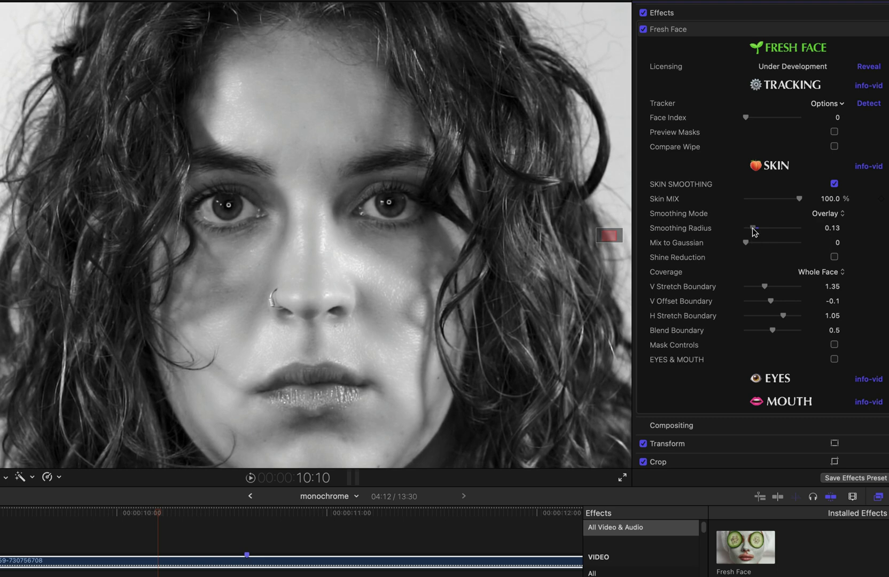
left_click_drag(751, 227, 731, 225)
Step: Toggle Skin Smoothing off and on repeatedly to compare the result
left_click(834, 183)
left_click(835, 184)
left_click(834, 183)
left_click(834, 184)
left_click(835, 184)
left_click(834, 184)
left_click(834, 146)
left_click(776, 160)
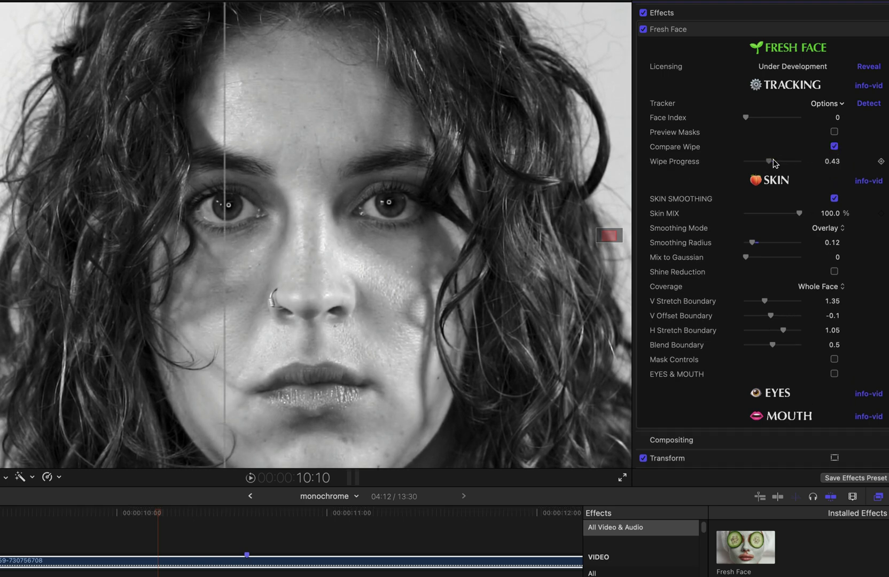
left_click(833, 146)
left_click(825, 213)
left_click(822, 229)
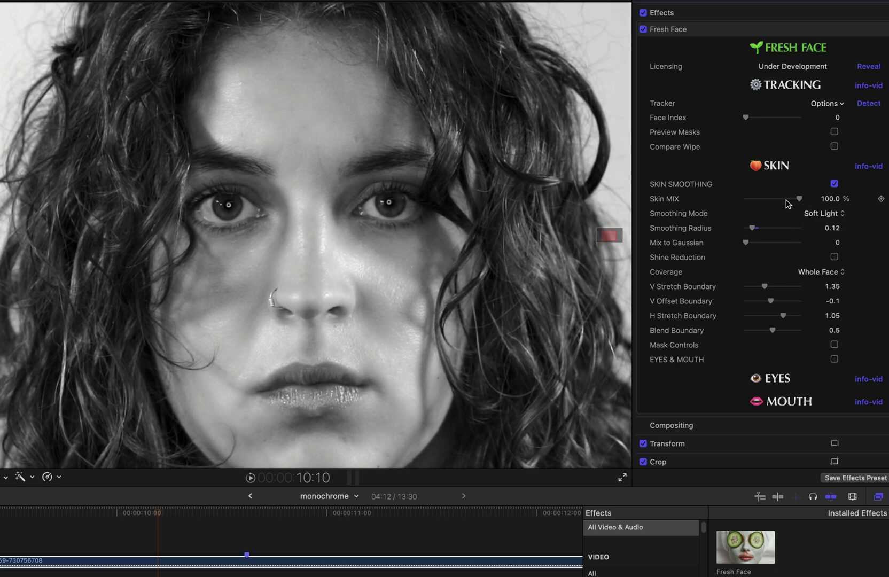
left_click(810, 214)
left_click(810, 202)
left_click(814, 214)
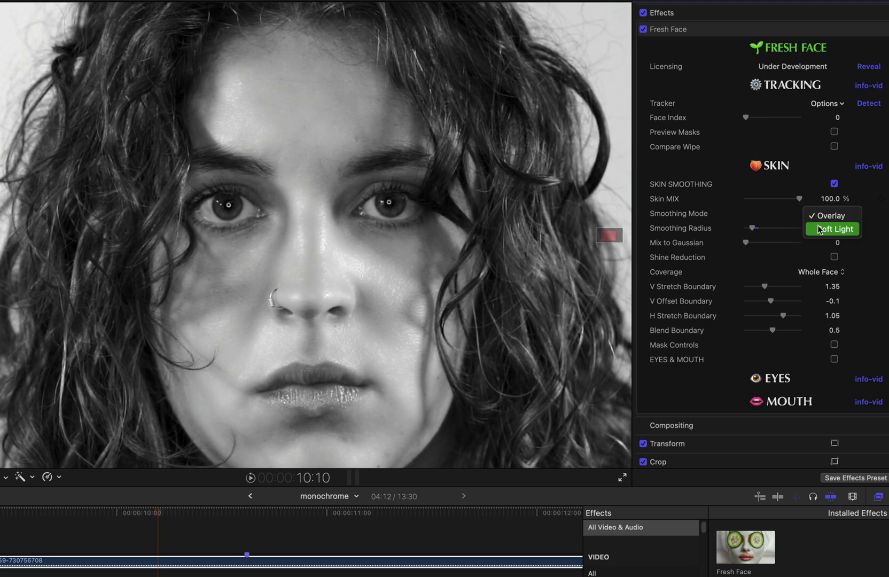
left_click(817, 225)
left_click(820, 214)
left_click(821, 202)
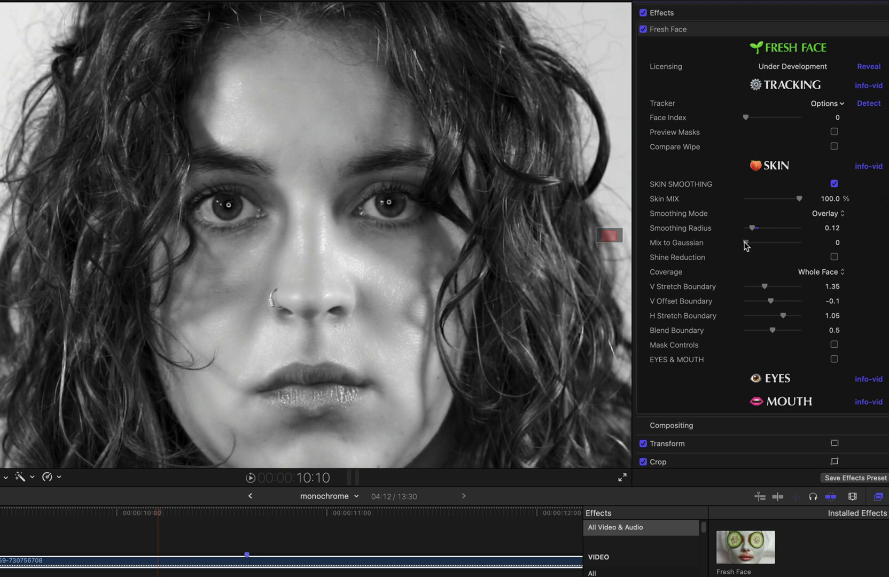
Step: Test Mix to Gaussian up to 0.5, settle on 0.1, and toggle Fresh Face to compare
mouse_move(746, 243)
left_mouse_down()
mouse_move(864, 239)
mouse_move(711, 252)
mouse_move(752, 245)
left_mouse_up()
left_click(643, 30)
left_click(643, 30)
left_click_drag(756, 242, 700, 267)
key("Tab")
left_click_drag(746, 243, 756, 245)
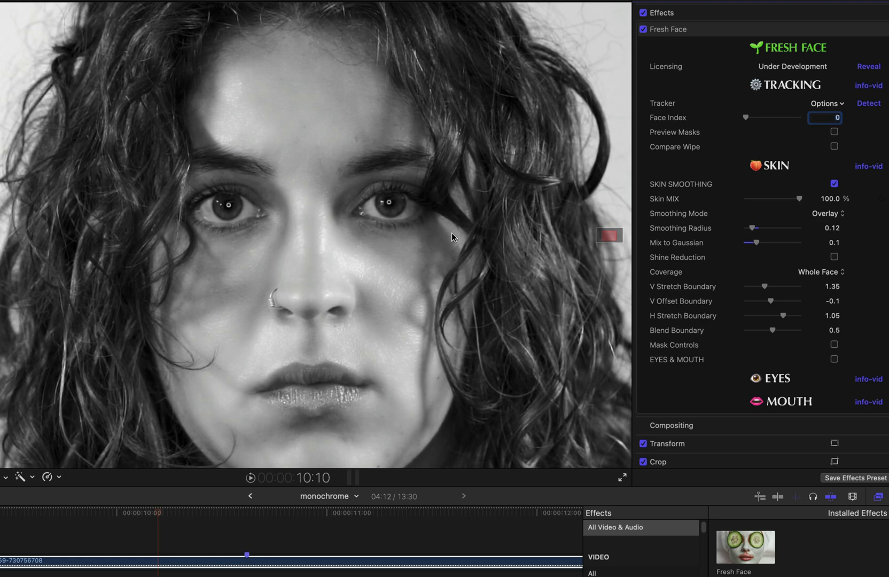
left_click(642, 30)
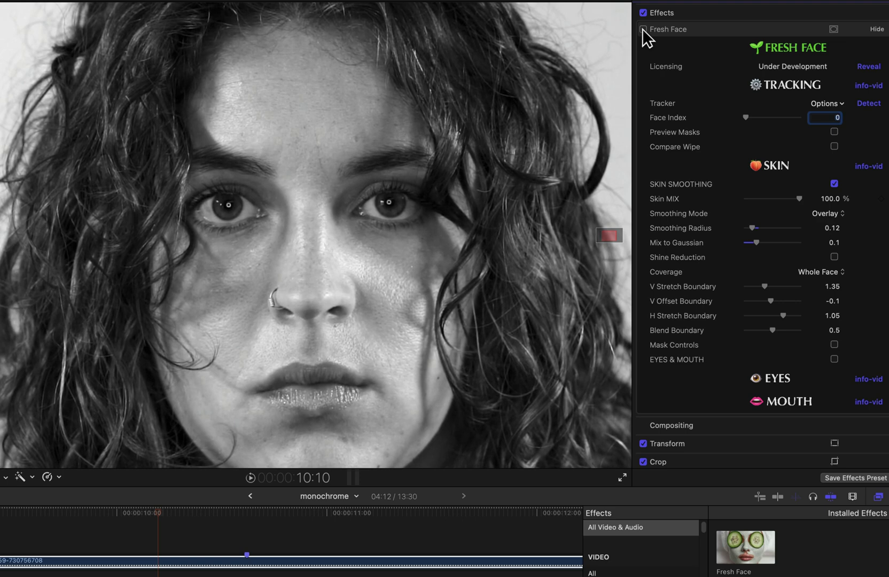
Step: Re-enable Fresh Face, drop Skin Mix to 0%, and turn on Shine Reduction
left_click(643, 29)
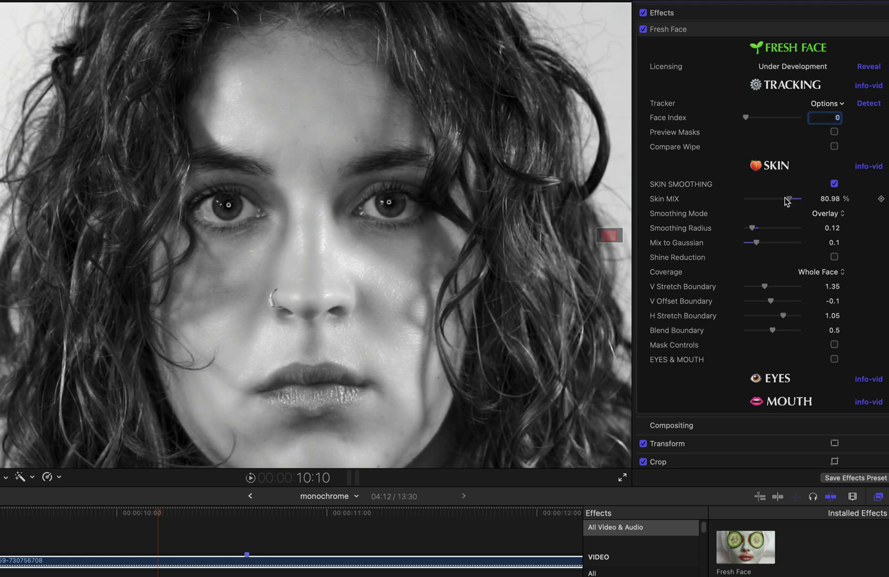
left_click_drag(787, 200, 711, 206)
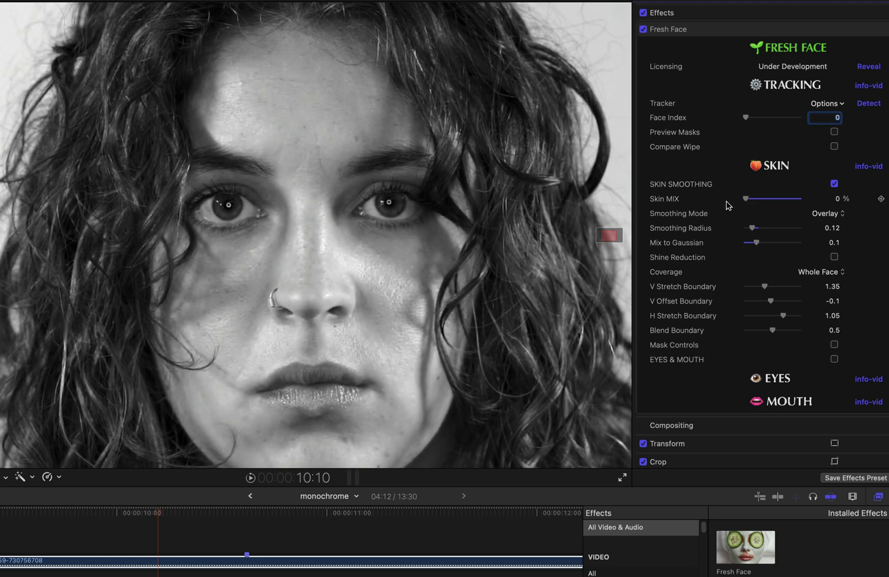
left_click(833, 257)
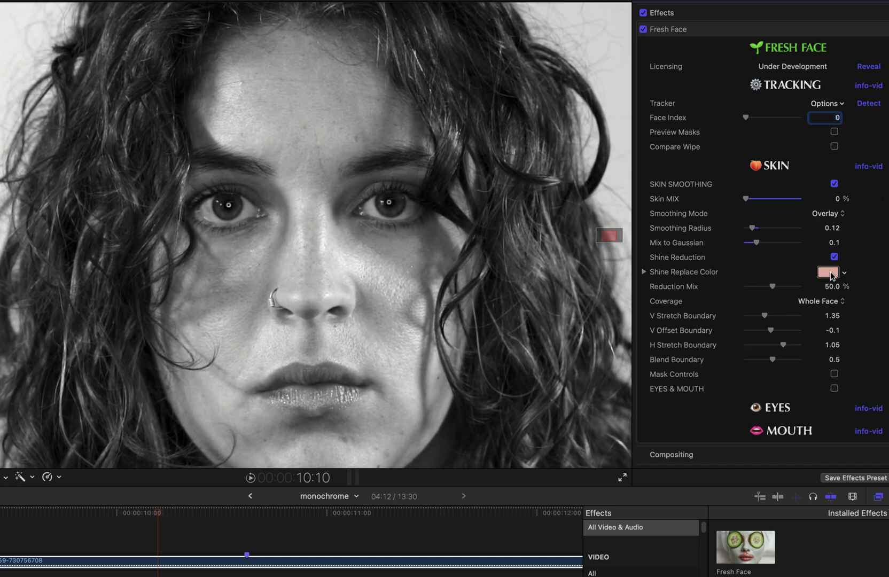
Step: Set Shine Replace Color to a light grey sampled from the nose
left_click(830, 270)
left_click(44, 433)
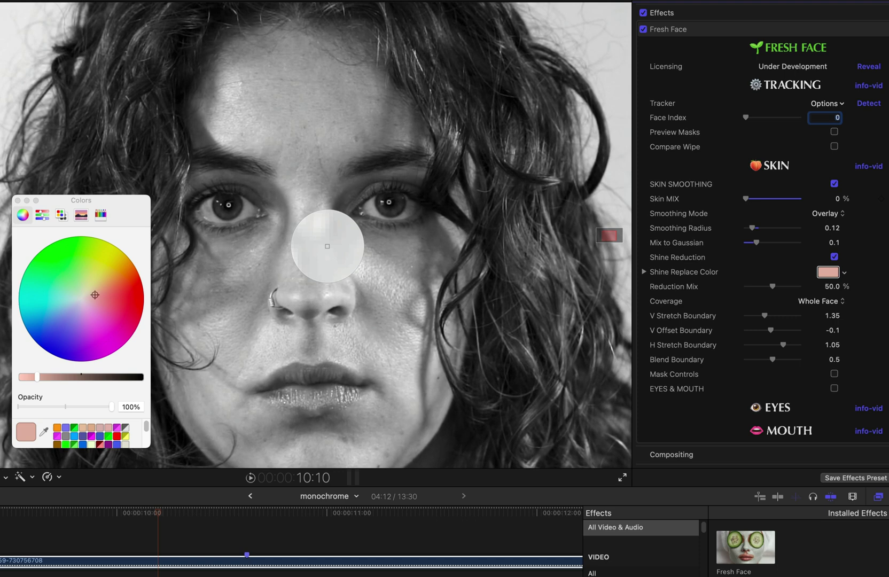
left_click(327, 246)
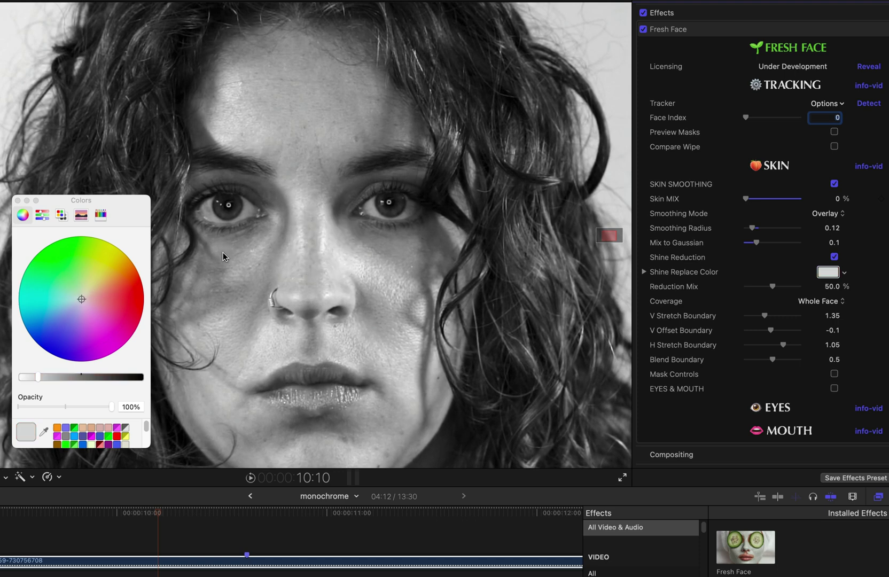
Step: Restore Skin Mix to 100% and set shine Reduction Mix to 61.89%, comparing on/off
left_click(18, 201)
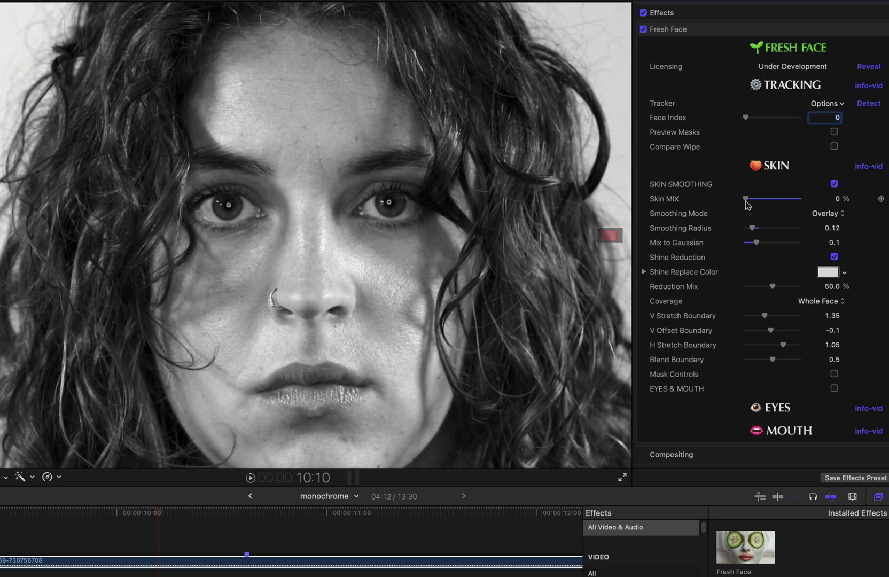
left_click_drag(745, 199, 844, 190)
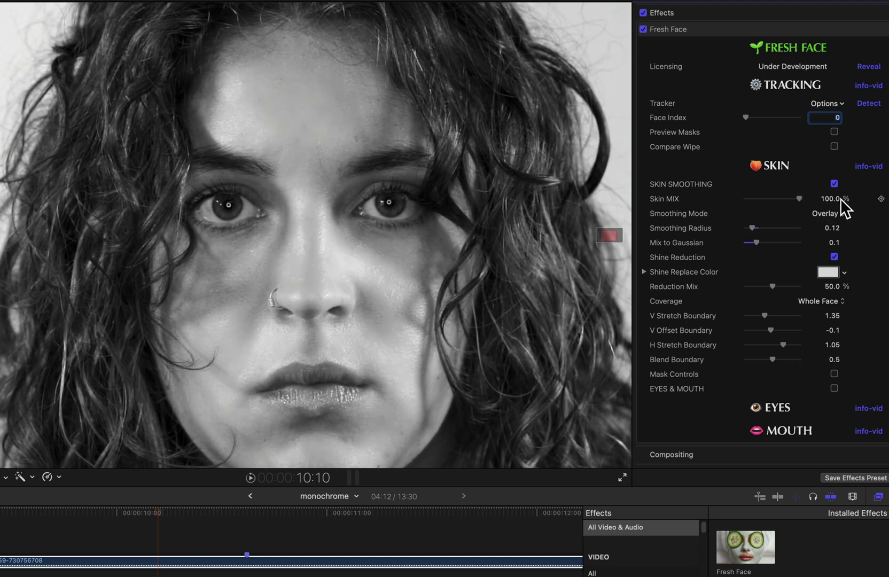
left_click(834, 257)
left_click(834, 257)
left_click(834, 257)
left_click(834, 257)
mouse_move(774, 289)
left_mouse_down()
mouse_move(801, 287)
mouse_move(689, 288)
mouse_move(878, 275)
mouse_move(637, 299)
mouse_move(778, 279)
left_mouse_up()
Step: At 10:20, turn on Compare Wipe with the split at 0.71
left_click_drag(161, 521, 202, 512)
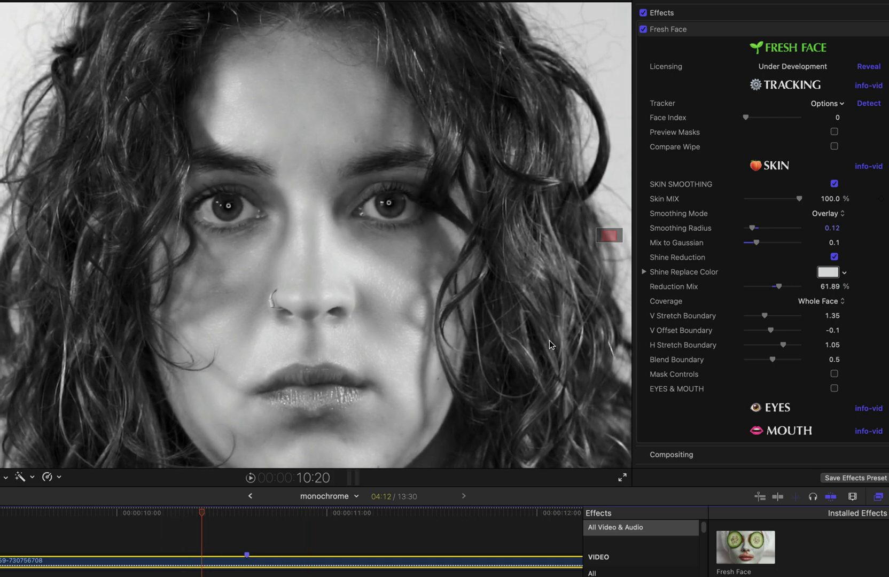
left_click(834, 147)
mouse_move(776, 161)
left_mouse_down()
mouse_move(764, 161)
mouse_move(786, 155)
mouse_move(760, 159)
mouse_move(783, 158)
left_mouse_up()
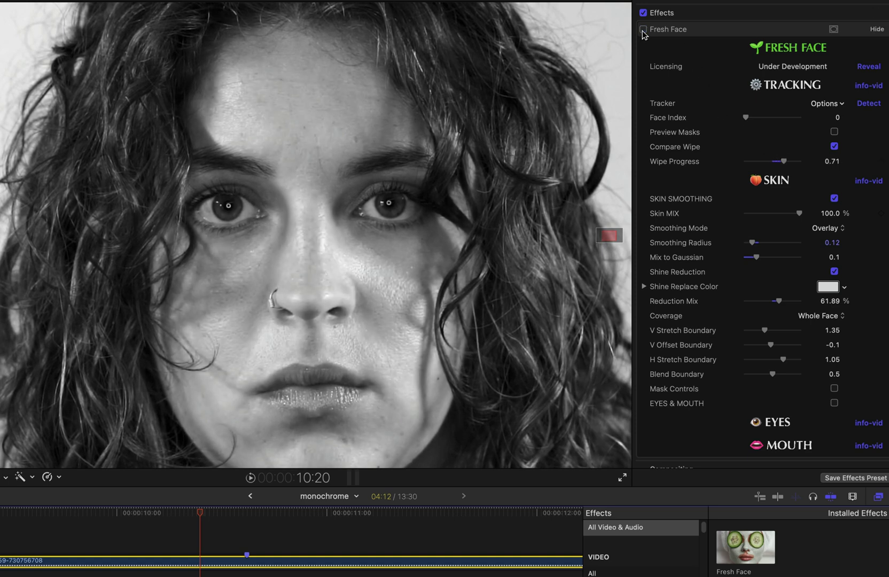